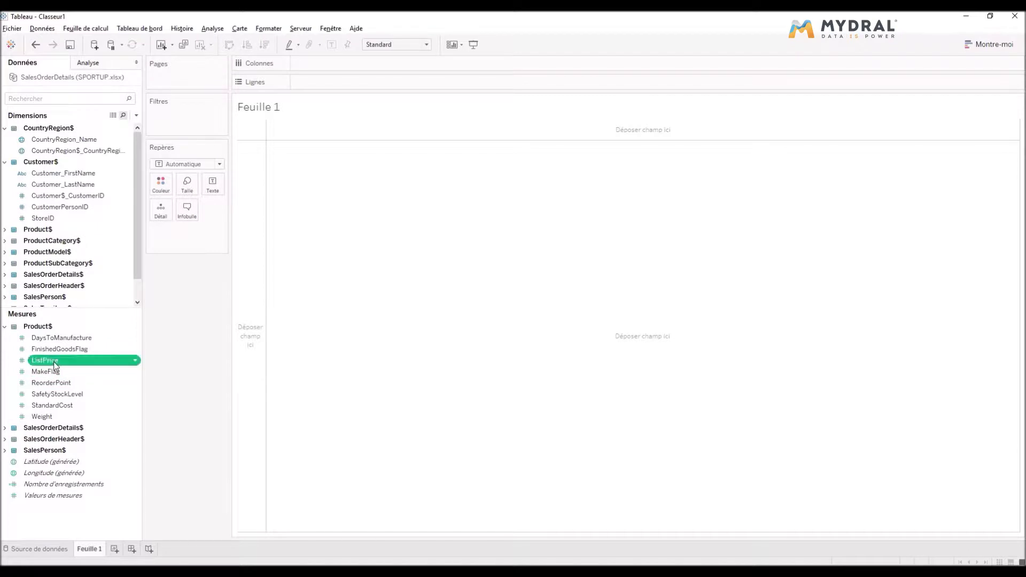
Expand the SalesOrderDetails$ measures and the SalesPerson$ dimensions, and collapse the CountryRegion$ and Customer$ dimension groups.
{"action": "left_click", "coordinate": [6, 429]}
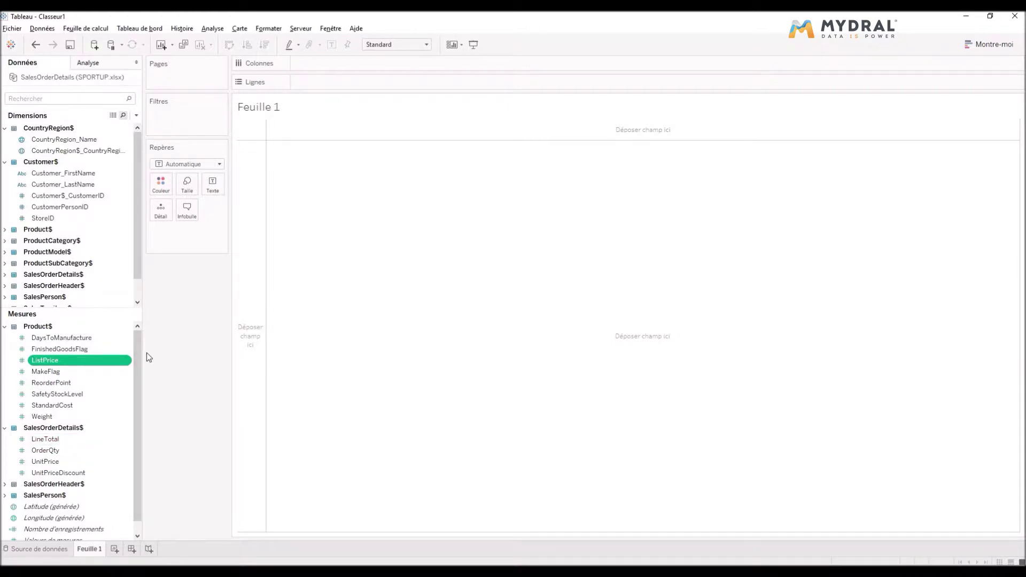
{"action": "left_click", "coordinate": [4, 129]}
{"action": "left_click", "coordinate": [4, 140]}
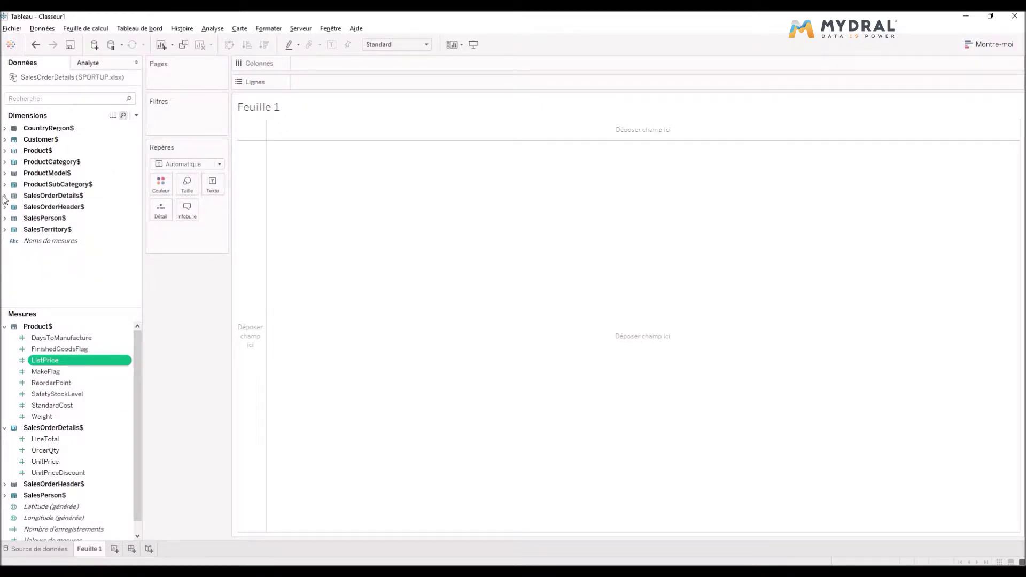
{"action": "left_click", "coordinate": [4, 218]}
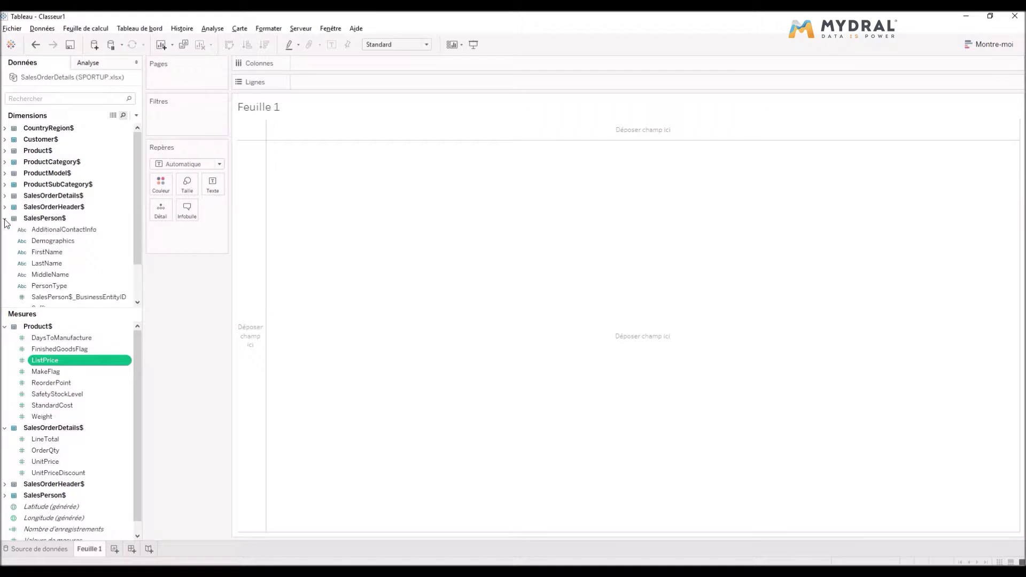
{"action": "scroll", "coordinate": [60, 221], "scroll_direction": "down", "scroll_amount": 2}
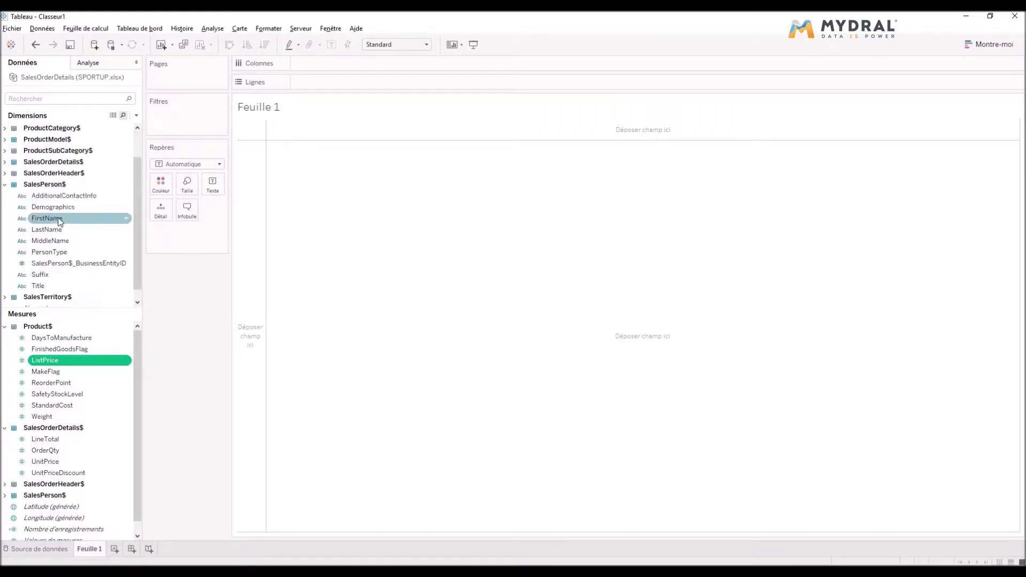
Build a horizontal bar chart of LineTotal by the SalesPerson$ FirstName using the recommended chart type.
{"action": "left_click", "coordinate": [52, 210]}
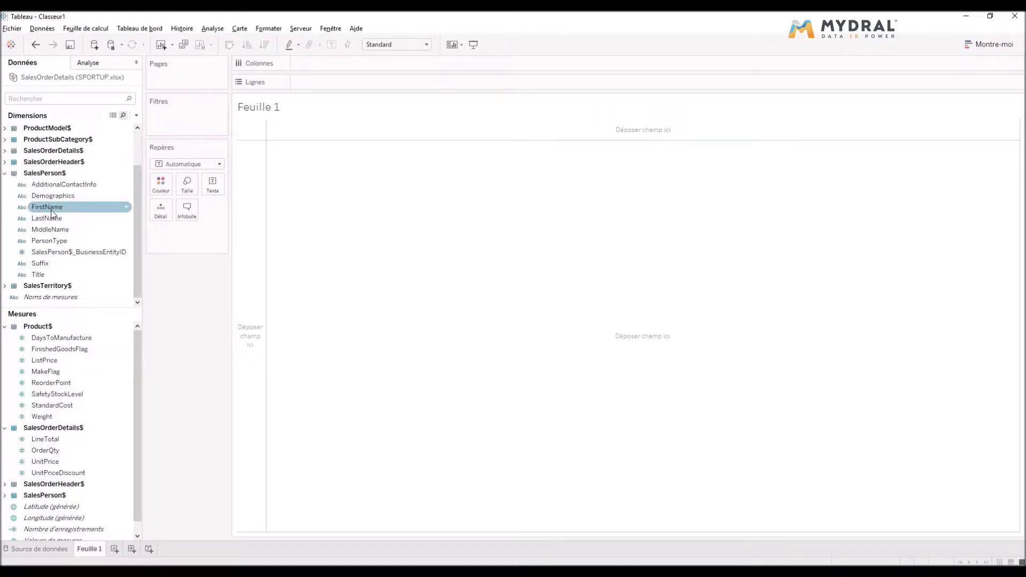
{"action": "left_click", "coordinate": [85, 212]}
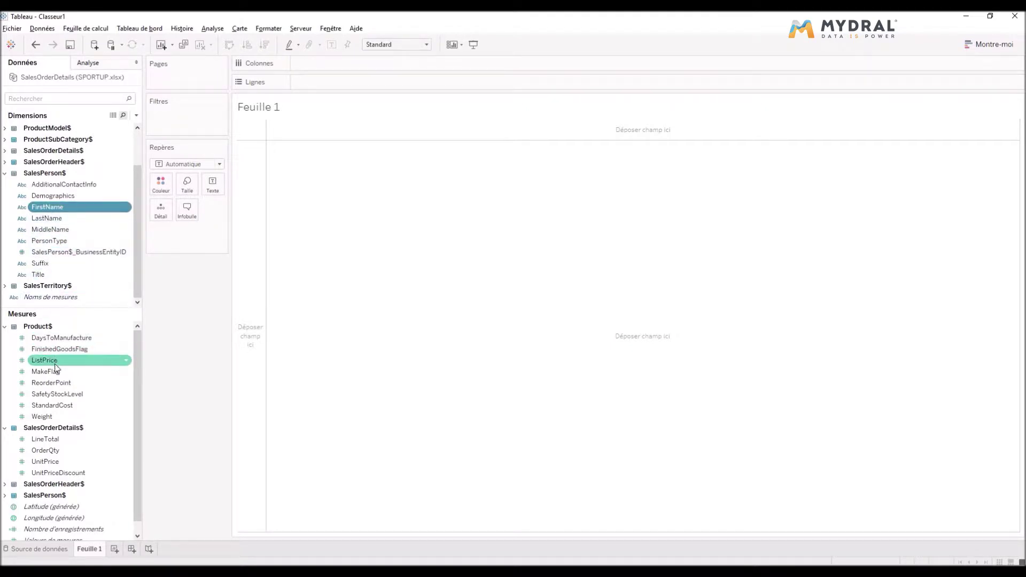
{"action": "left_click", "coordinate": [90, 442]}
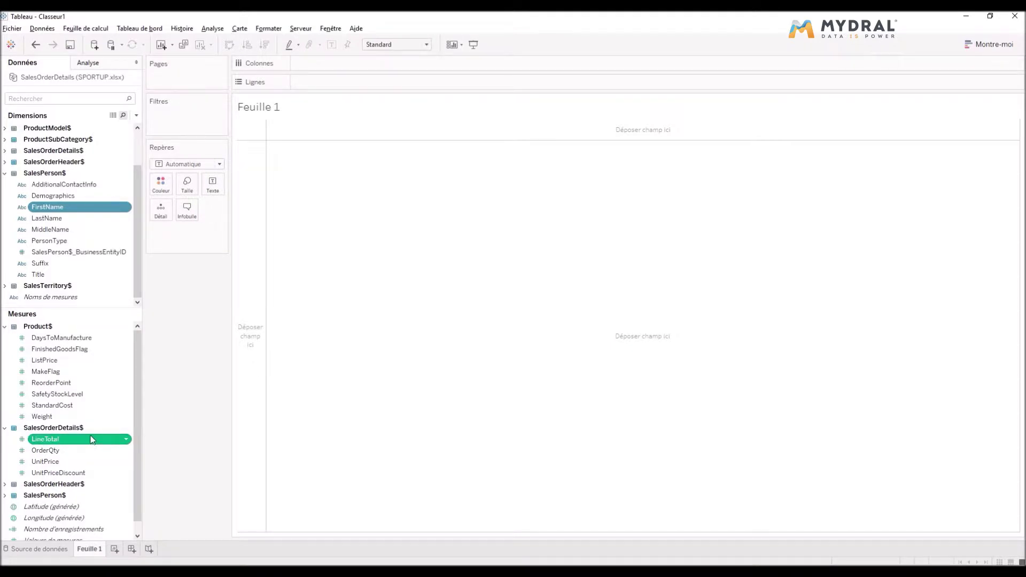
{"action": "left_click", "coordinate": [988, 44]}
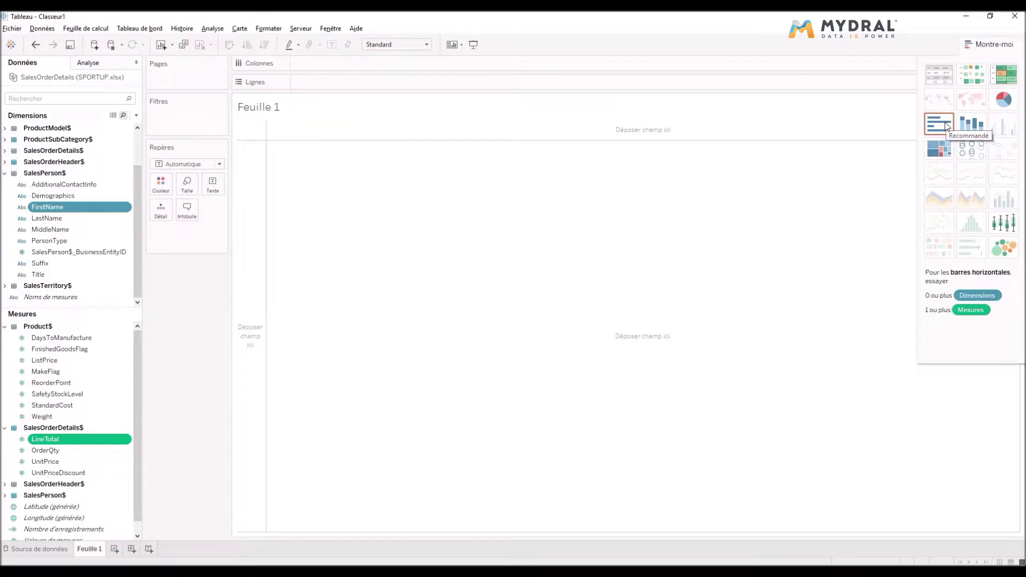
{"action": "left_click", "coordinate": [946, 127]}
{"action": "left_click", "coordinate": [993, 45]}
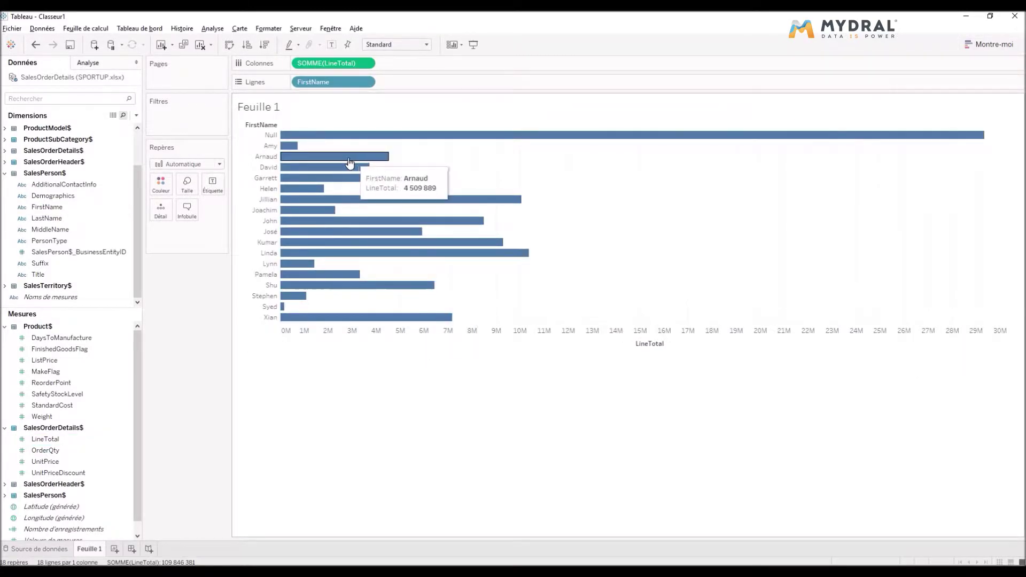
Find the OnlineOrderFlag dimension by searching for ONLINE, filter the sheet on its value 0, and clear the field search.
{"action": "mouse_move", "coordinate": [291, 140]}
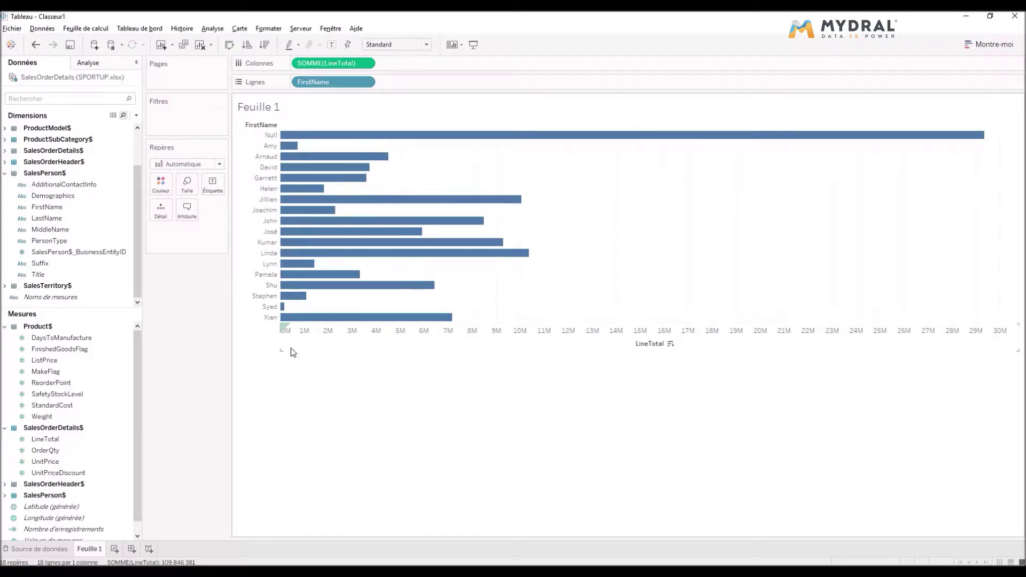
{"action": "left_click", "coordinate": [98, 98]}
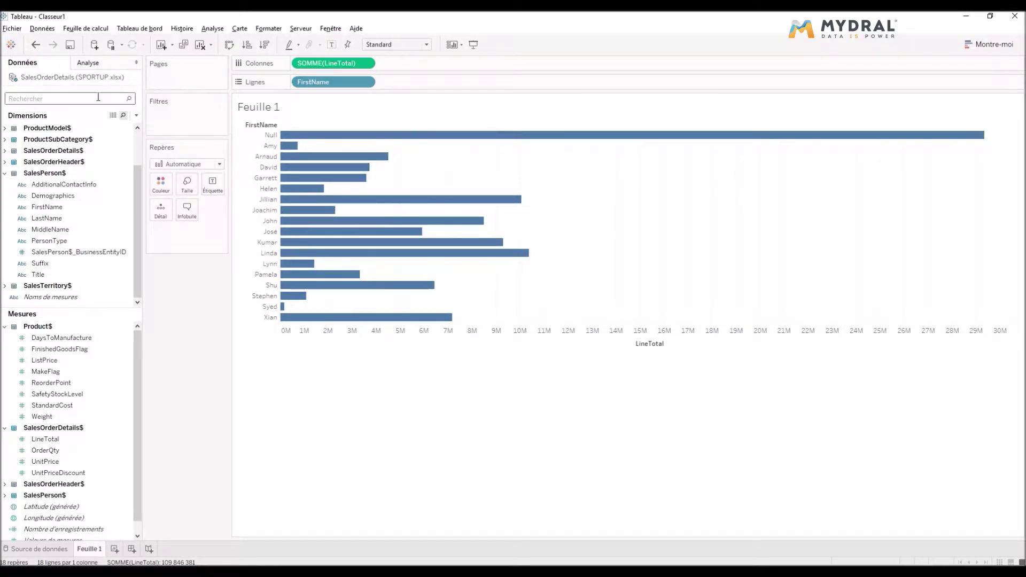
{"action": "type", "text": "ONLINE"}
{"action": "left_click", "coordinate": [53, 140]}
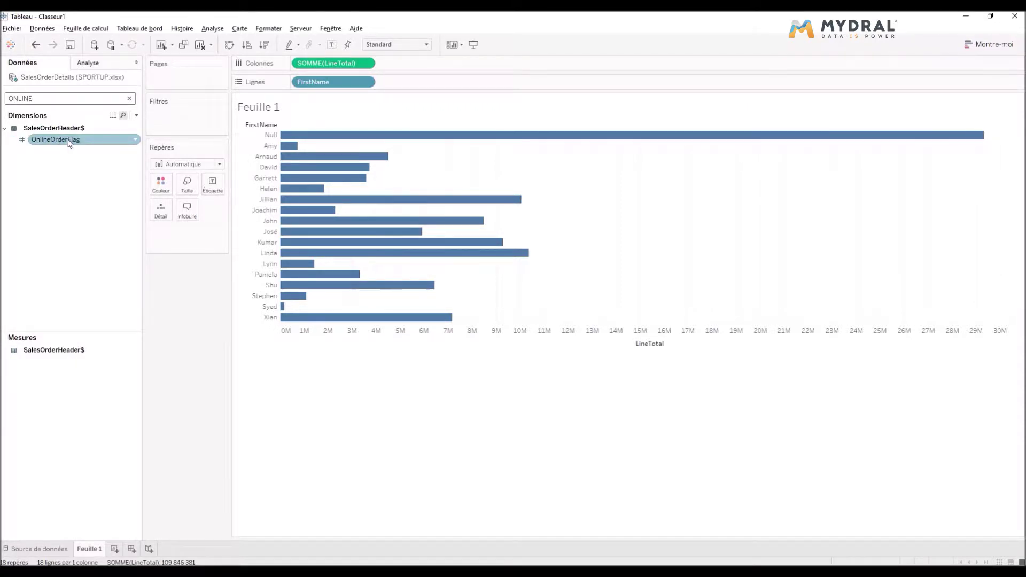
{"action": "left_click", "coordinate": [67, 141]}
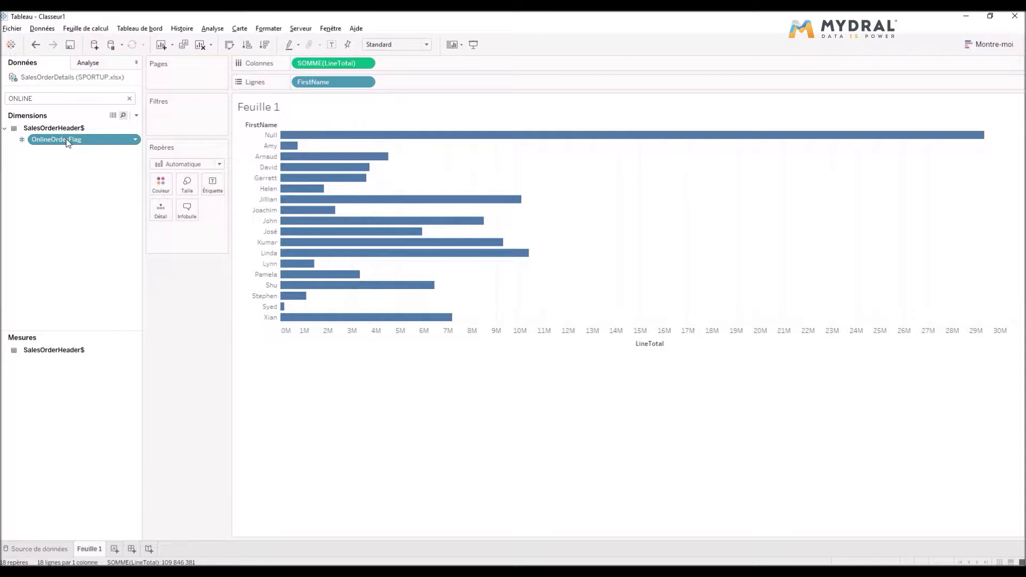
{"action": "left_click", "coordinate": [67, 141]}
{"action": "key", "text": "Escape"}
{"action": "left_click_drag", "start_coordinate": [70, 142], "coordinate": [191, 116]}
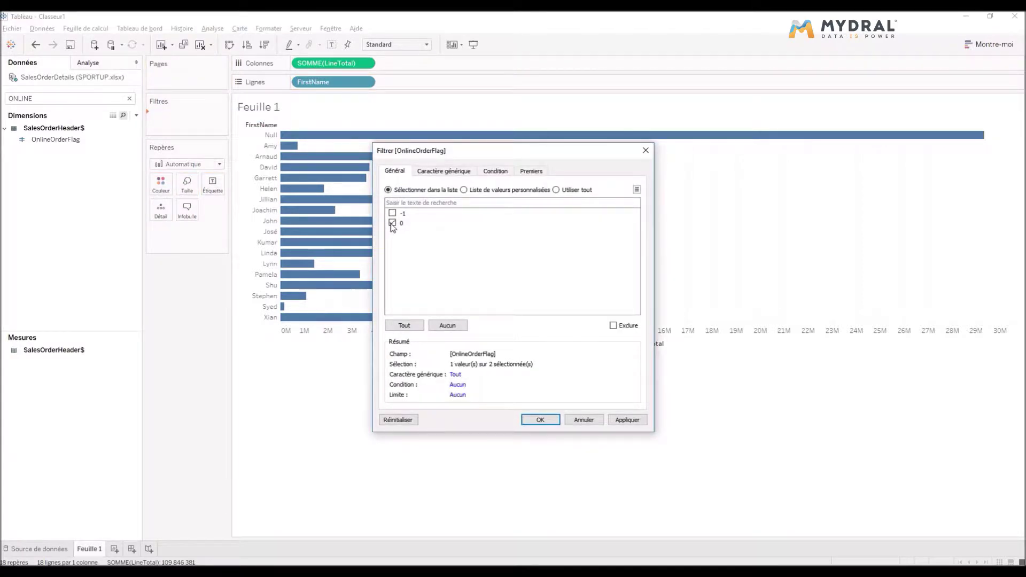
{"action": "left_click", "coordinate": [627, 420]}
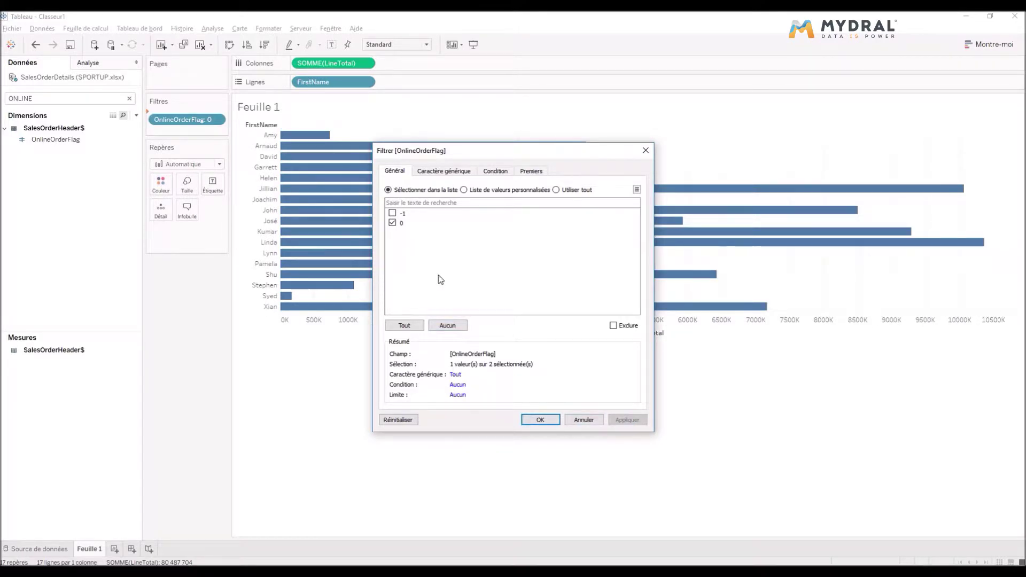
{"action": "left_click", "coordinate": [540, 420]}
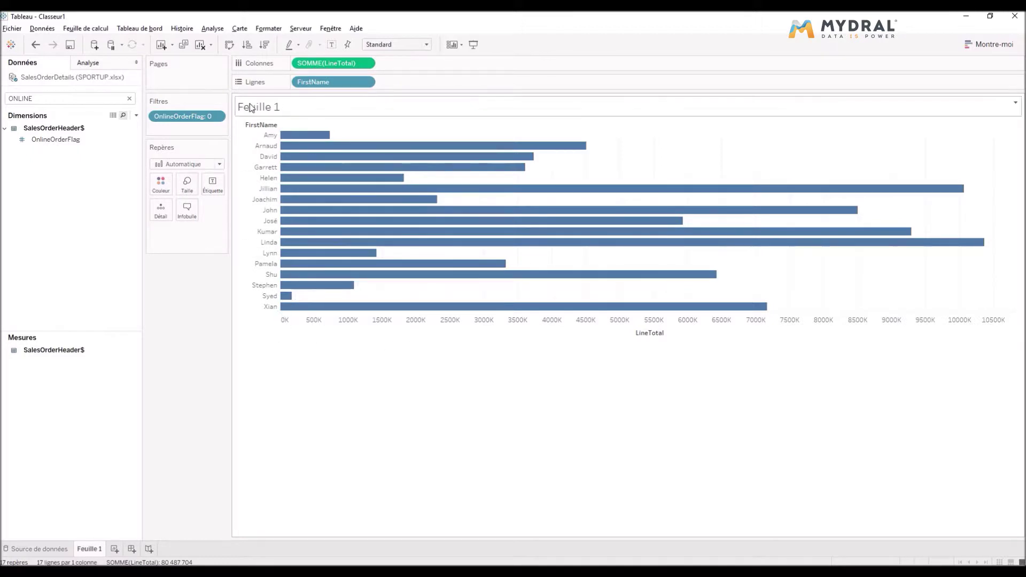
{"action": "left_click", "coordinate": [129, 98]}
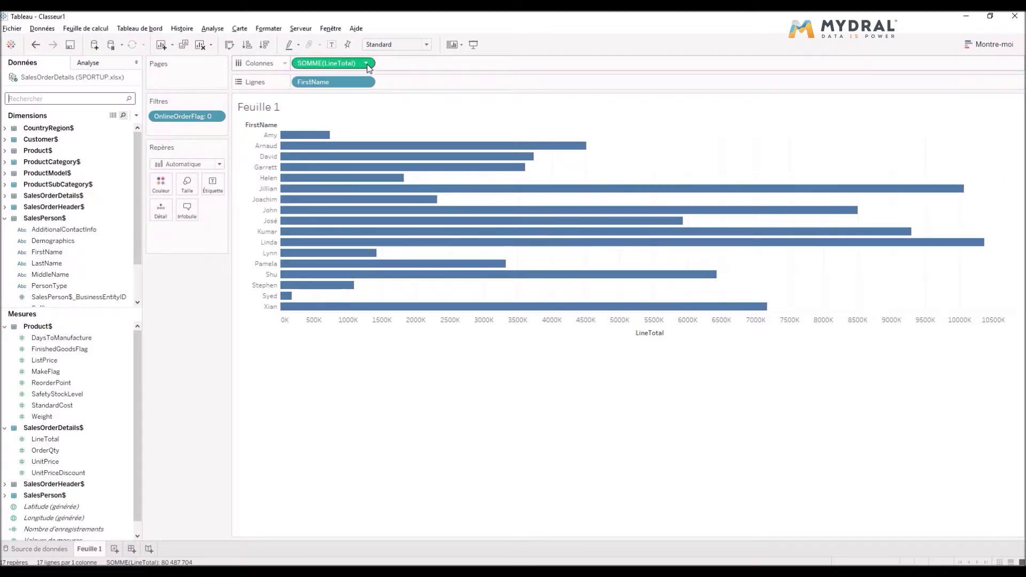
Apply the Rank (Rang) quick table calculation to the SOMME(LineTotal) measure in the columns.
{"action": "left_click", "coordinate": [367, 64]}
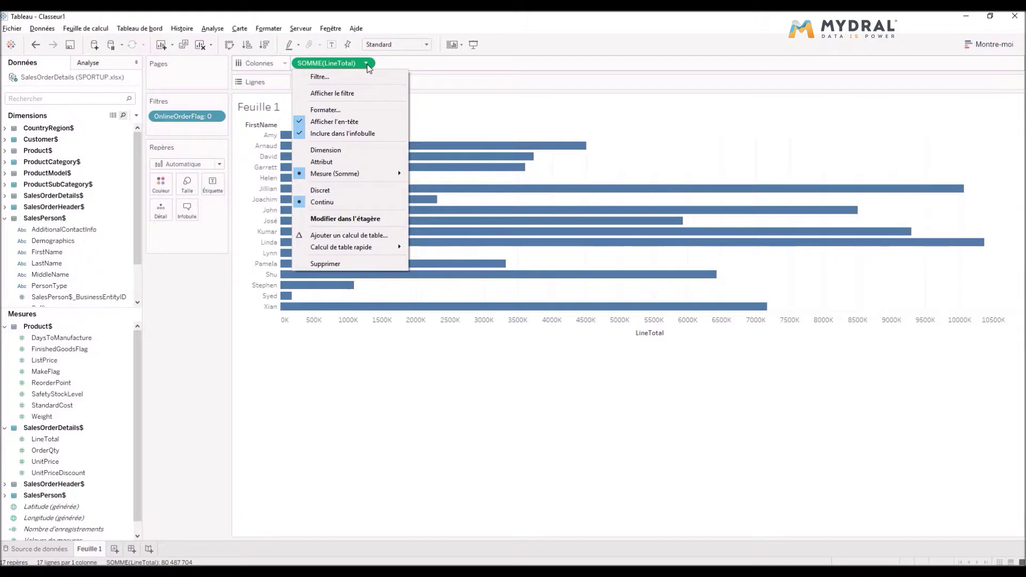
{"action": "mouse_move", "coordinate": [367, 249]}
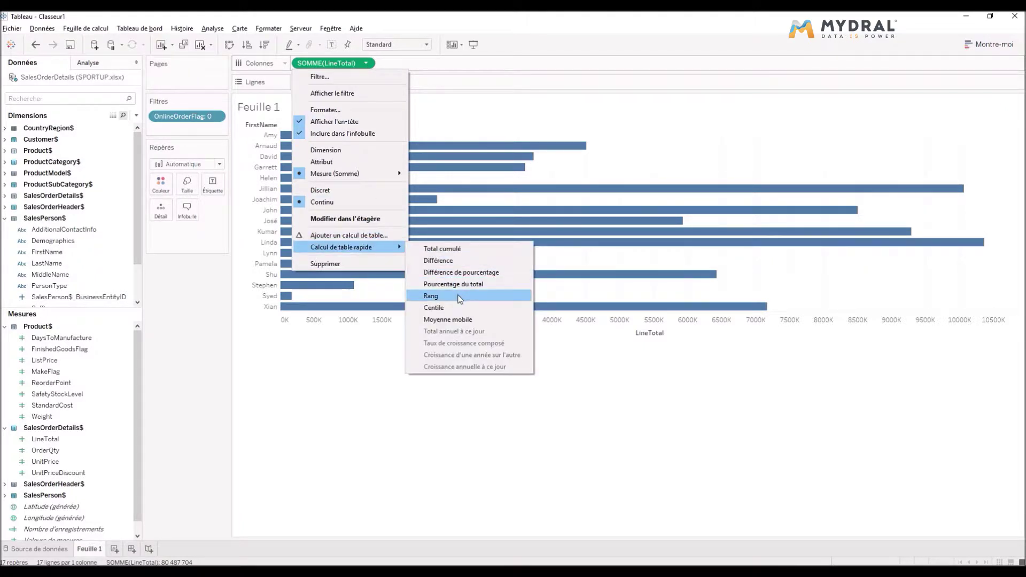
{"action": "left_click", "coordinate": [459, 298]}
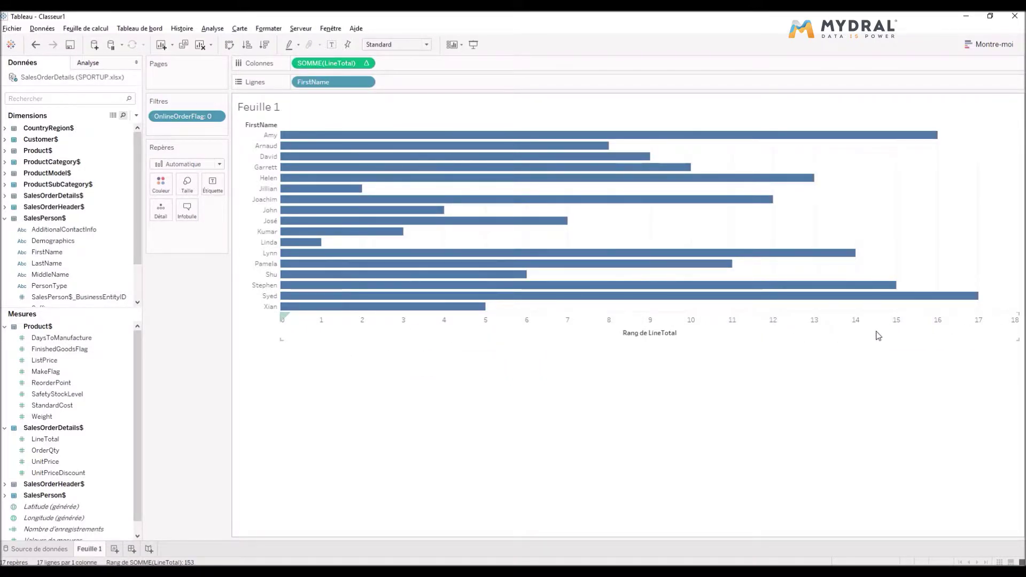
Show mark labels on all the bars of the rank chart.
{"action": "mouse_move", "coordinate": [330, 262]}
{"action": "left_click", "coordinate": [212, 184]}
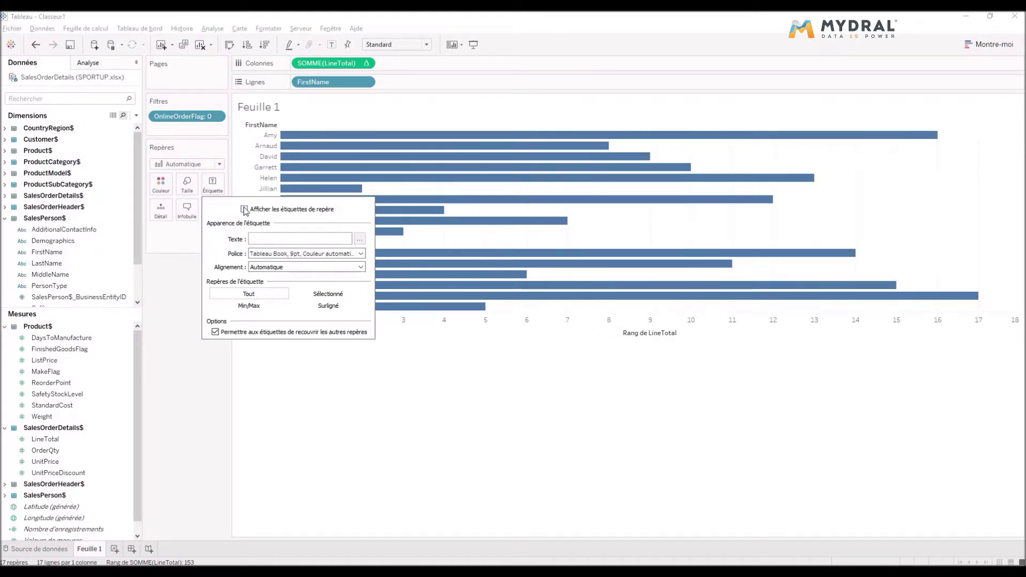
{"action": "left_click", "coordinate": [245, 209]}
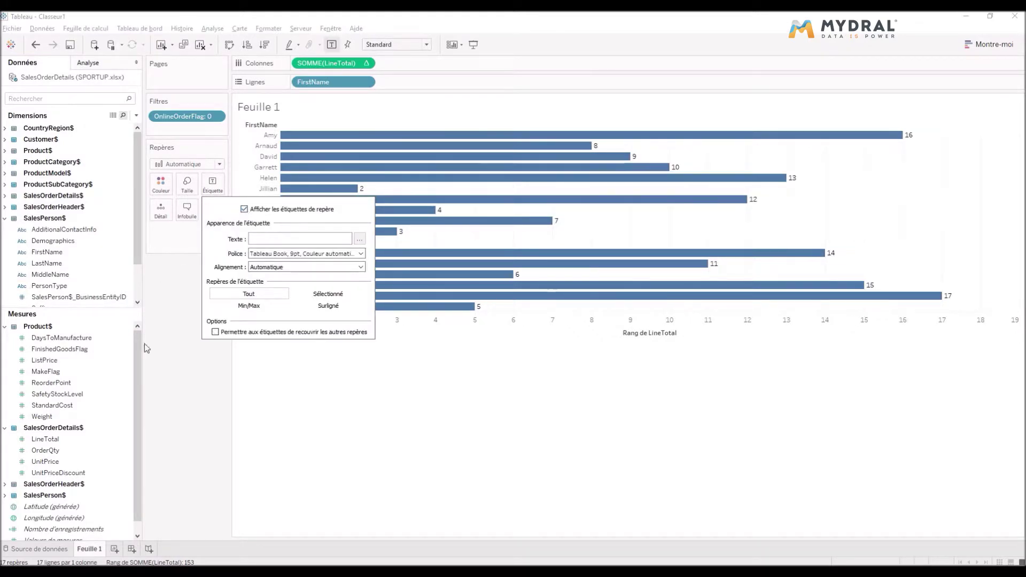
{"action": "left_click", "coordinate": [163, 421]}
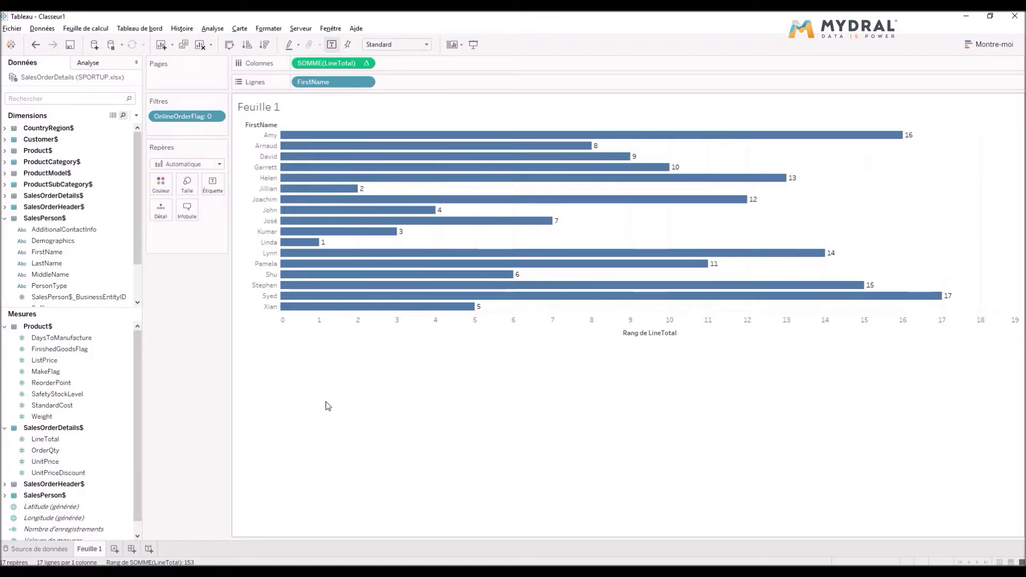
Add the ranked SOMME(LineTotal) as a filter limited to the range of values from 1 to 10.
{"action": "mouse_move", "coordinate": [367, 248]}
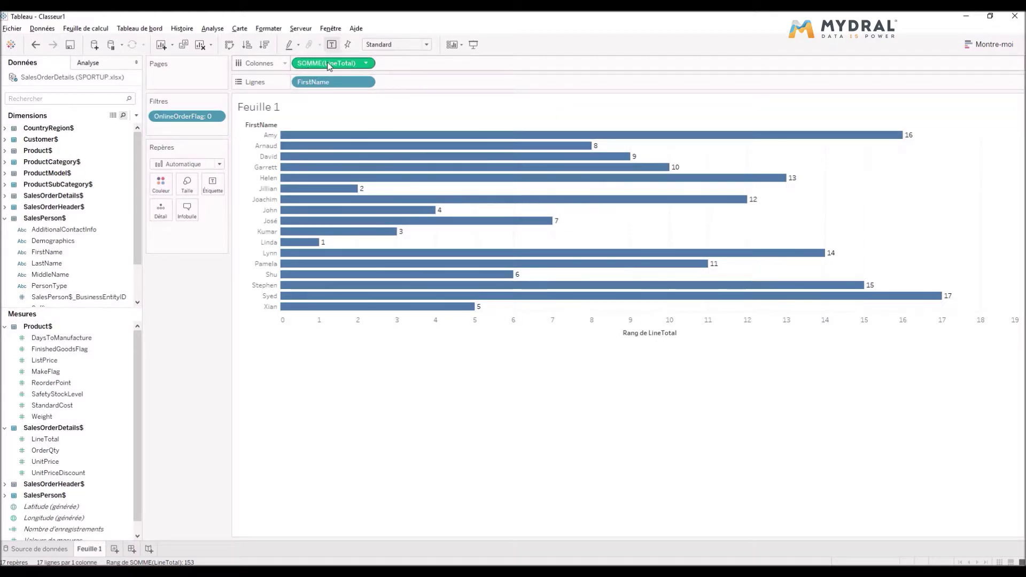
{"action": "mouse_move", "coordinate": [339, 67]}
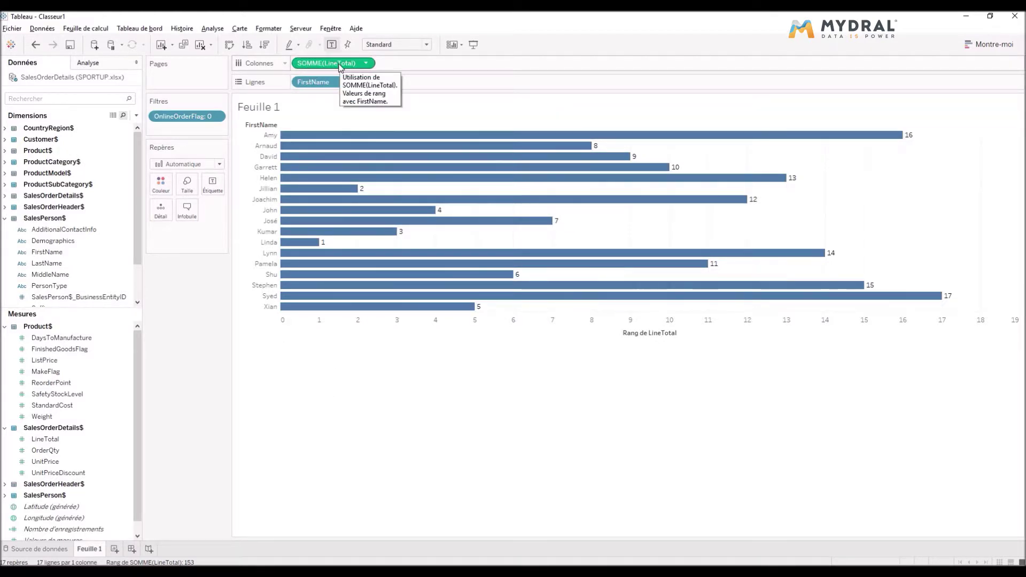
{"action": "left_click_drag", "start_coordinate": [339, 65], "coordinate": [195, 138]}
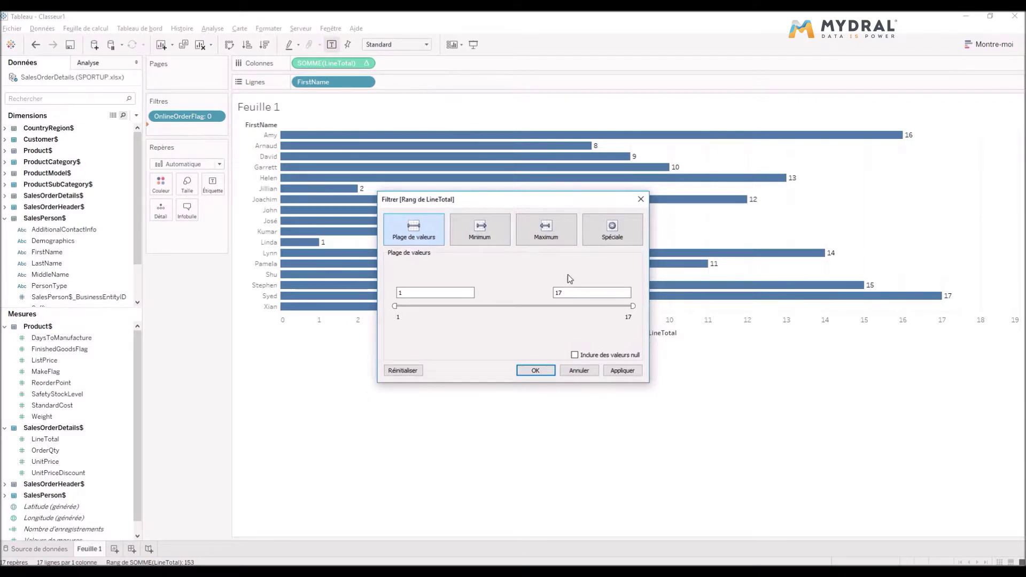
{"action": "left_click", "coordinate": [574, 292]}
{"action": "left_click", "coordinate": [623, 370]}
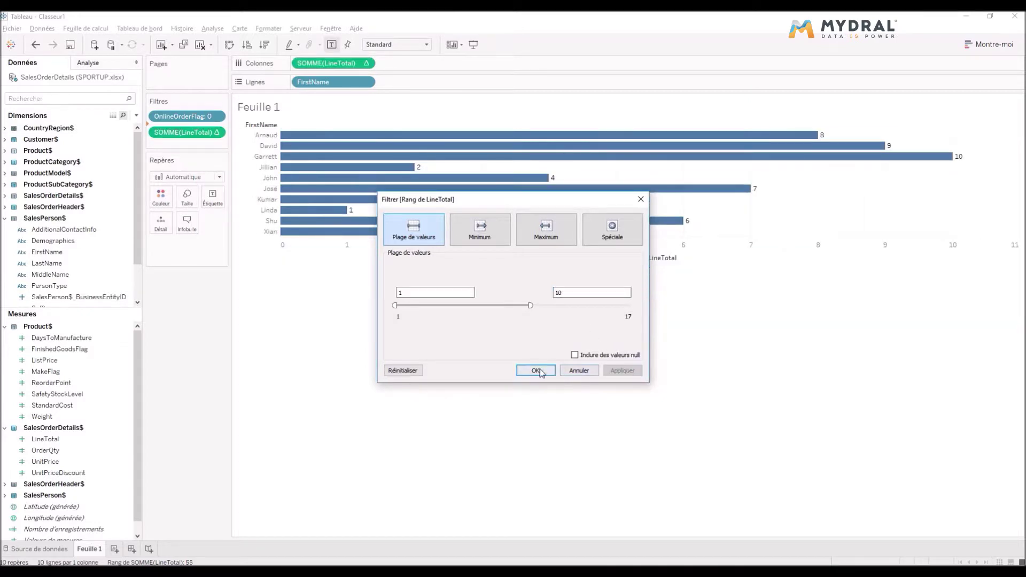
{"action": "left_click", "coordinate": [536, 371]}
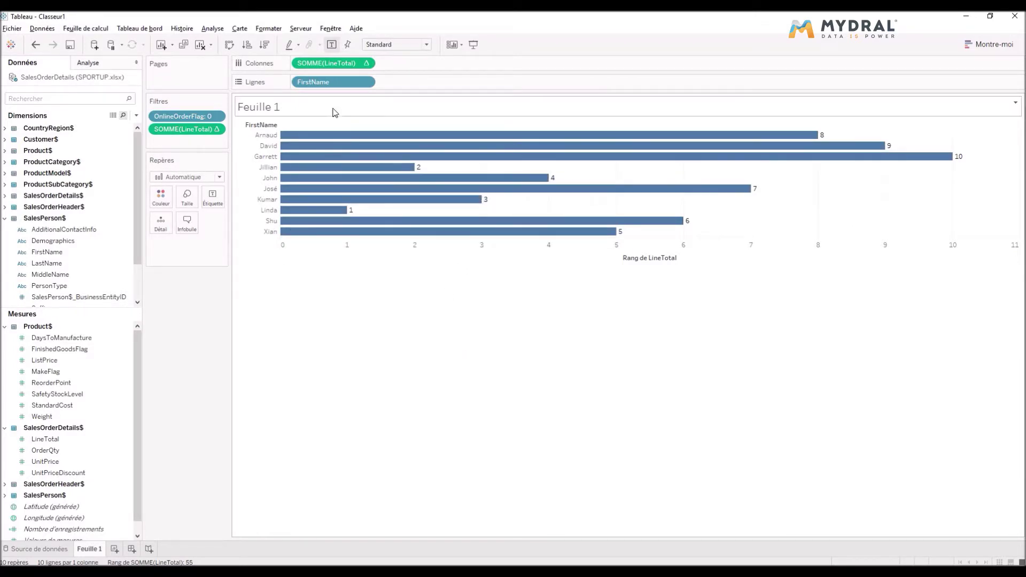
Display the LineTotal rank filter control beside the chart and extend its upper limit to 12.
{"action": "left_click", "coordinate": [216, 129]}
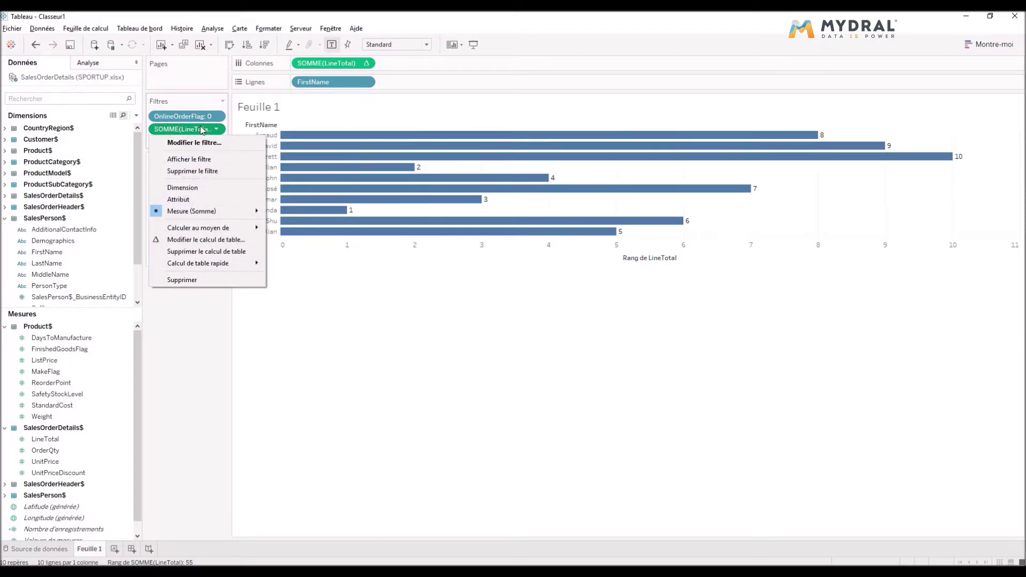
{"action": "left_click", "coordinate": [202, 158]}
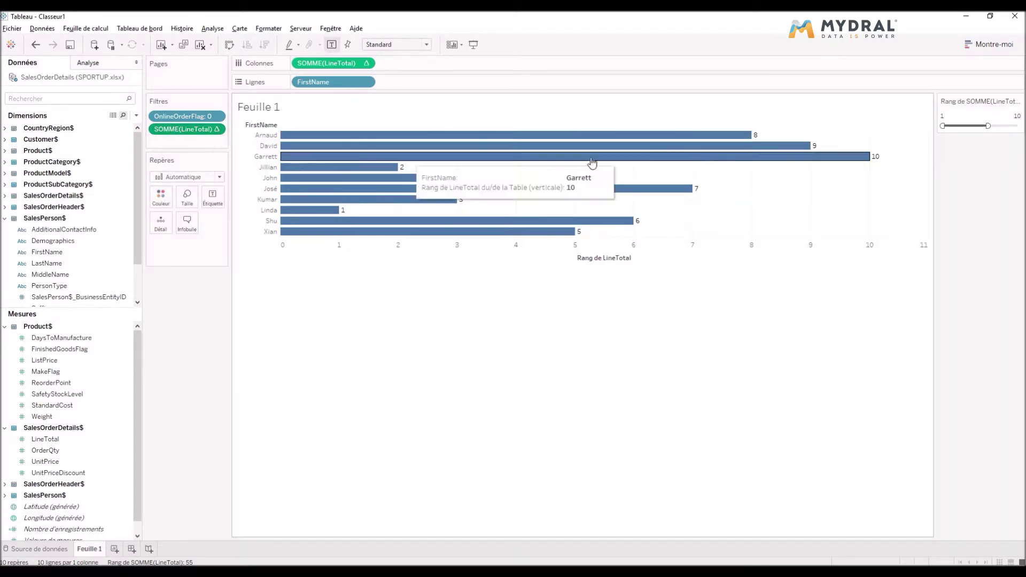
{"action": "left_click_drag", "start_coordinate": [988, 125], "coordinate": [1000, 125]}
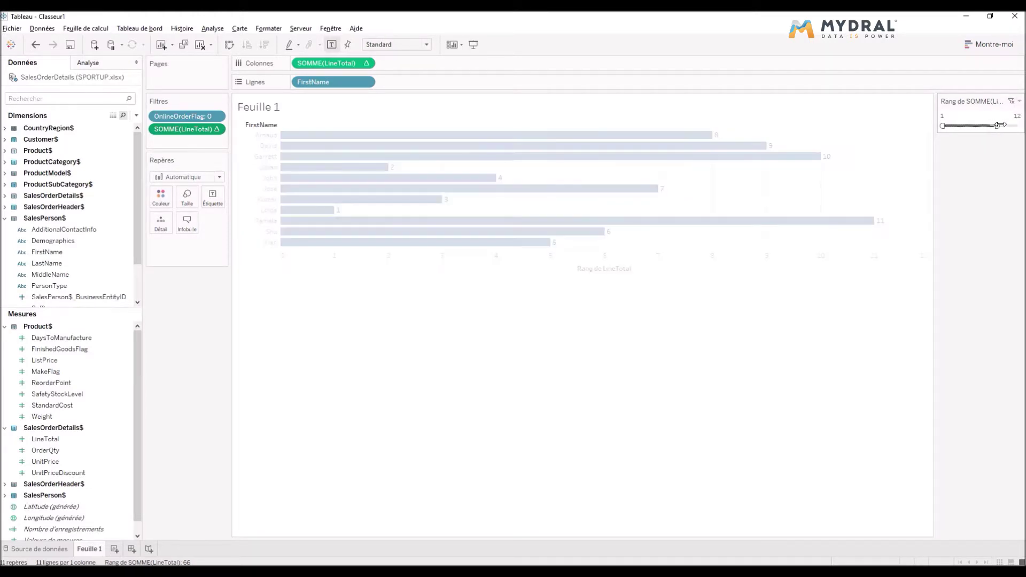
Set the upper limit of the displayed LineTotal rank filter to 5.
{"action": "mouse_move", "coordinate": [1019, 112]}
{"action": "left_click", "coordinate": [1019, 114]}
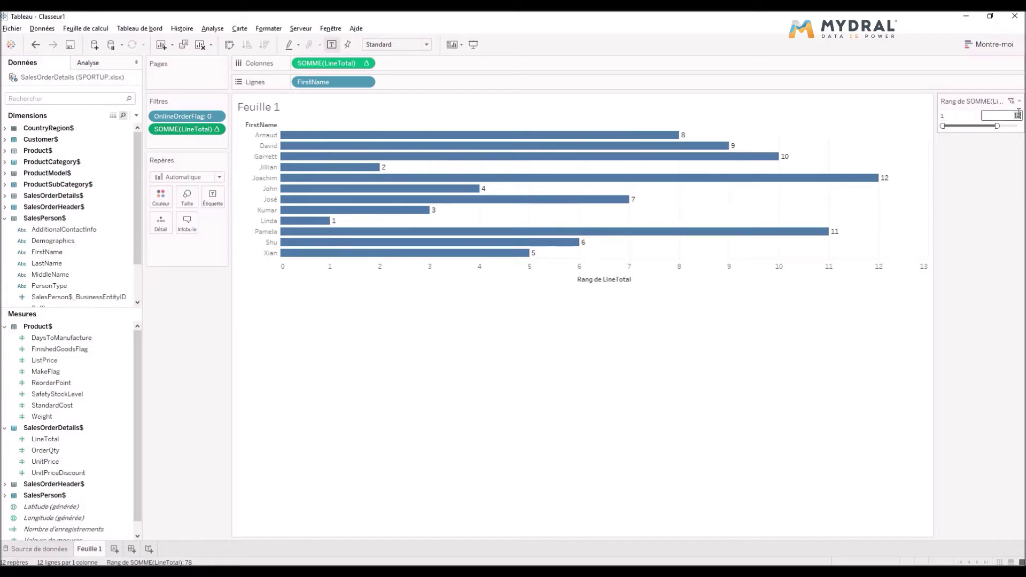
{"action": "type", "text": "5"}
{"action": "key", "text": "Return"}
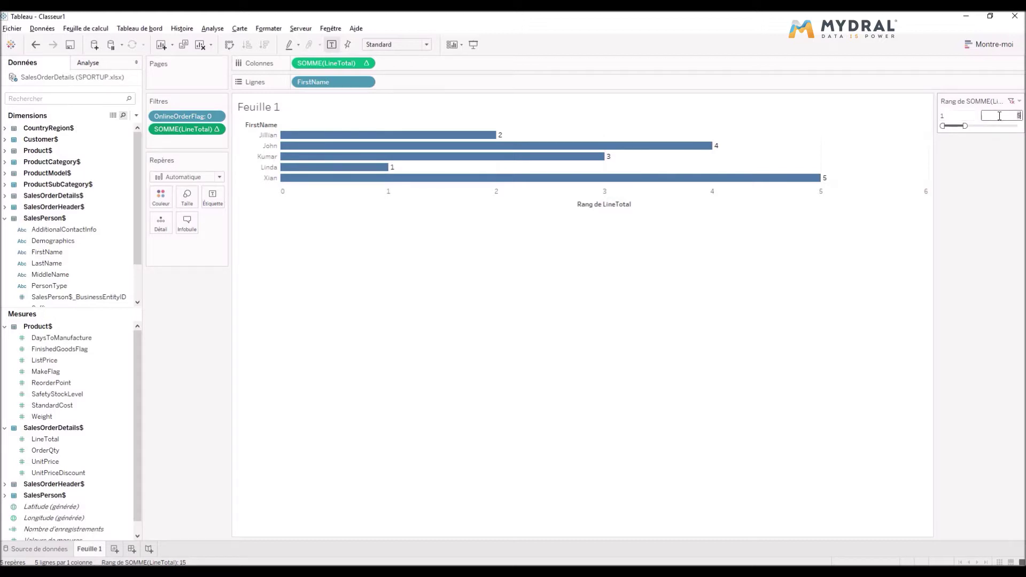
{"action": "right_click", "coordinate": [979, 200]}
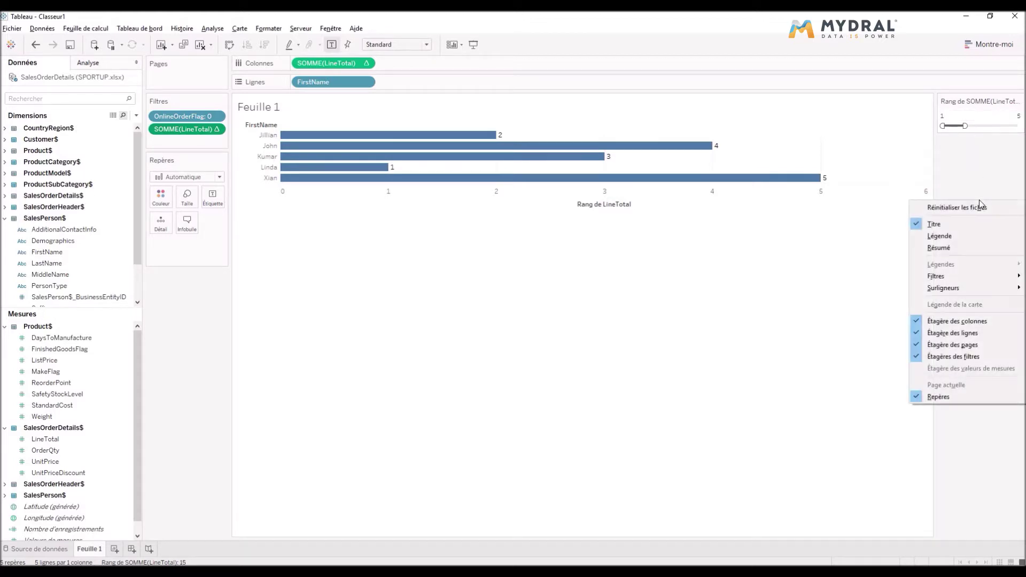
{"action": "left_click", "coordinate": [432, 298]}
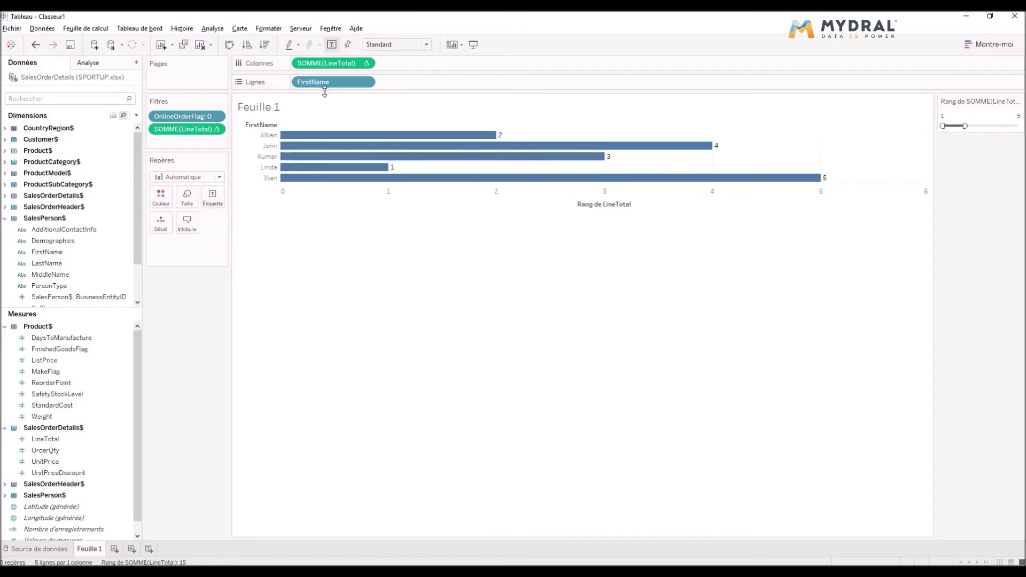
Open the table calculation settings of SOMME(LineTotal) on Columns and examine the calculation type and rank order options, keeping Rang and Ordre décroissant.
{"action": "left_click", "coordinate": [367, 64]}
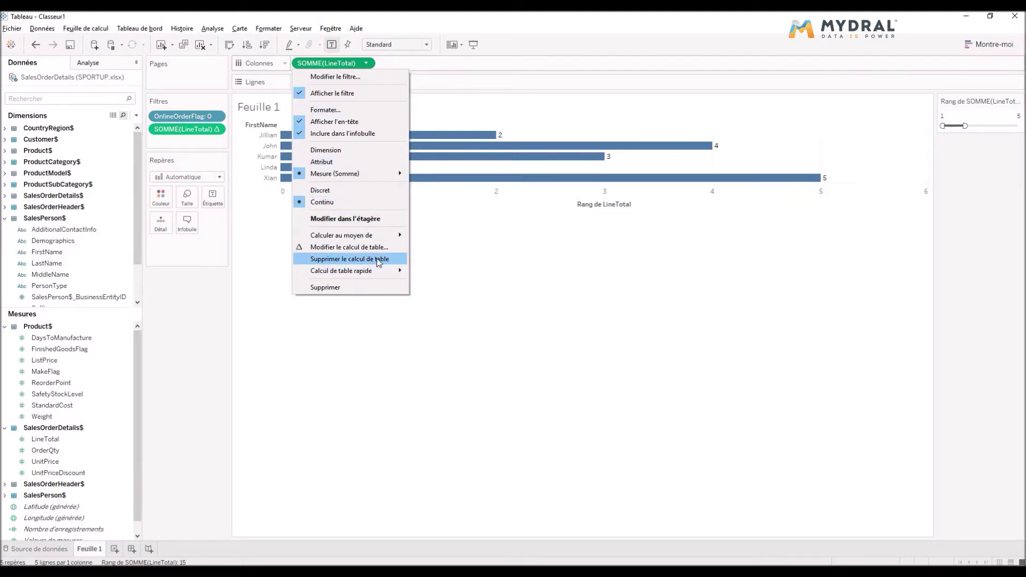
{"action": "left_click", "coordinate": [350, 247]}
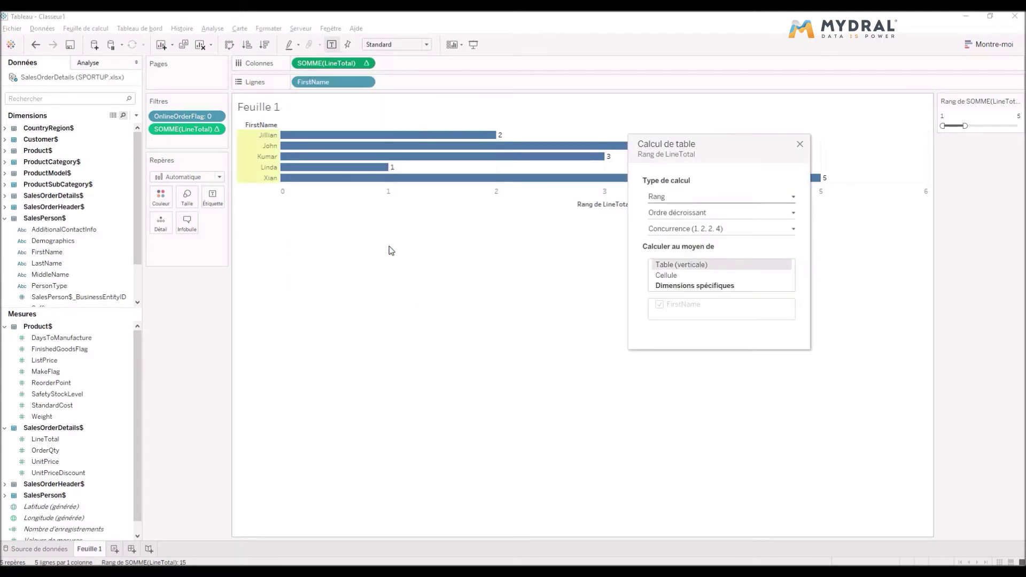
{"action": "left_click", "coordinate": [731, 199]}
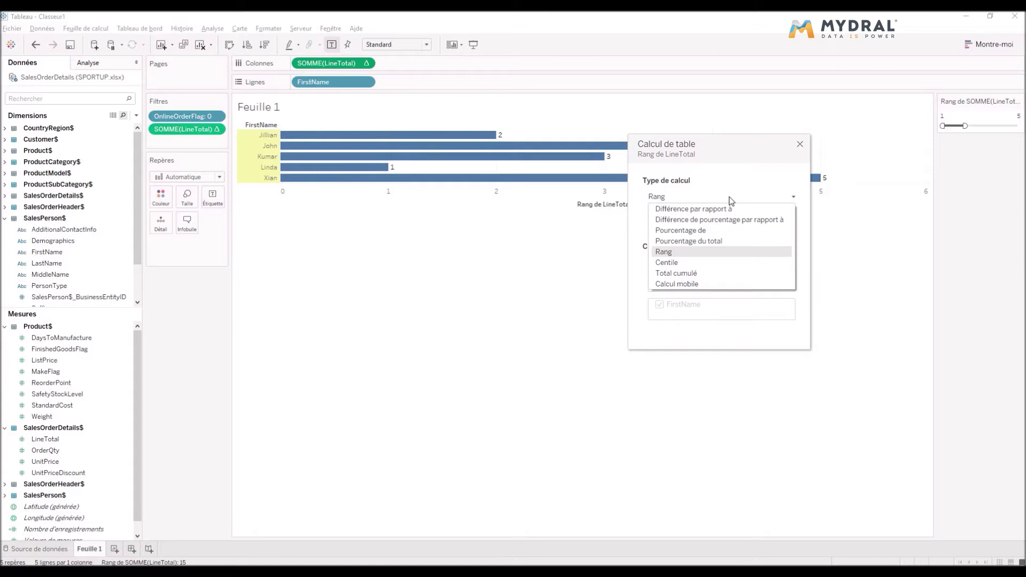
{"action": "left_click", "coordinate": [730, 199]}
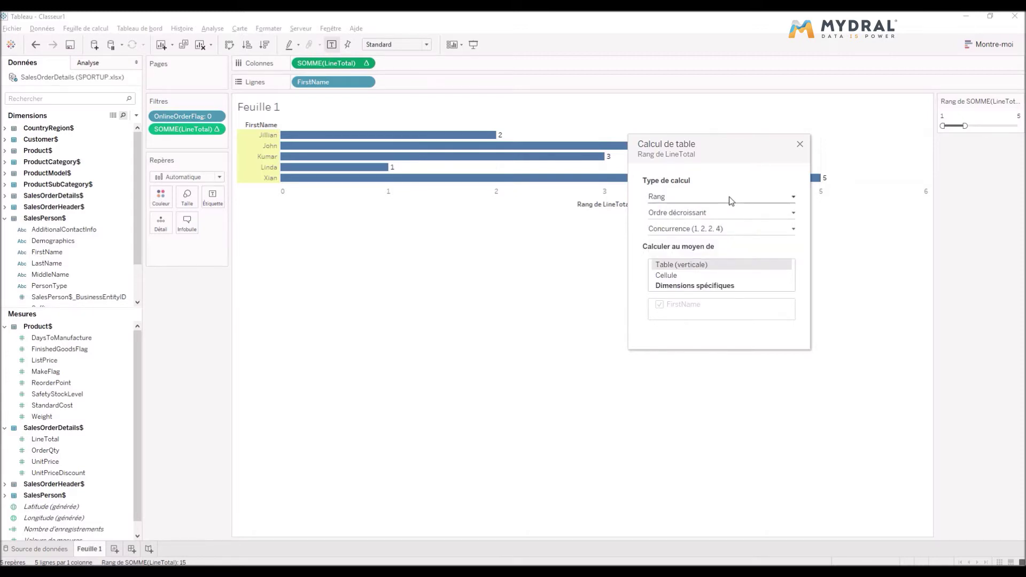
{"action": "left_click", "coordinate": [730, 199]}
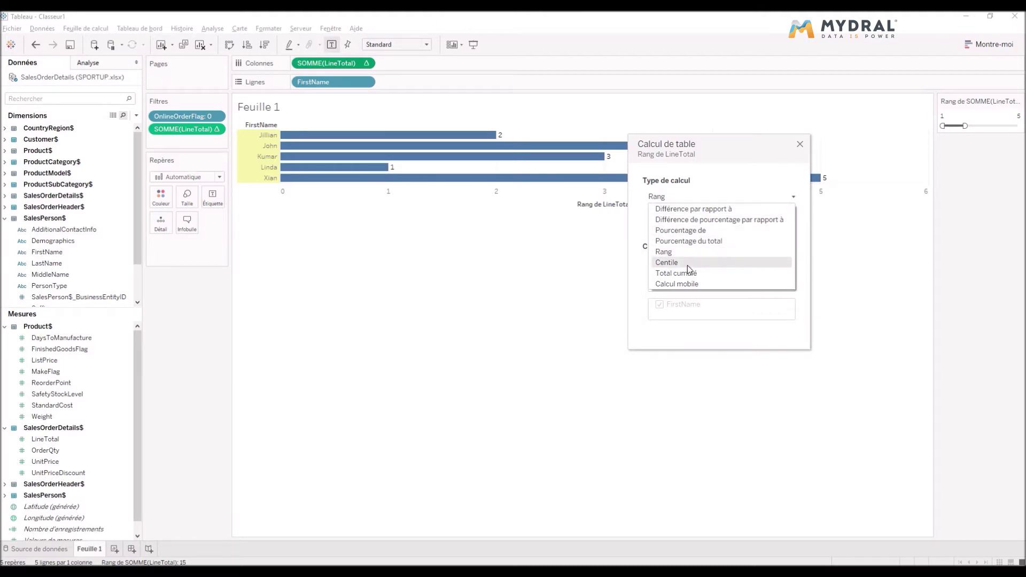
{"action": "left_click", "coordinate": [692, 199]}
{"action": "left_click", "coordinate": [692, 214]}
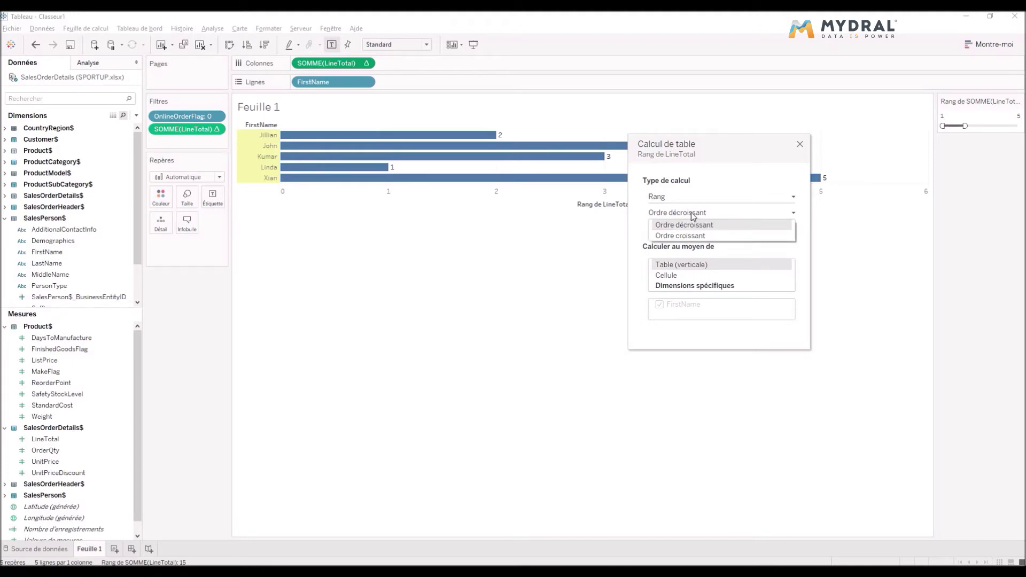
{"action": "left_click", "coordinate": [693, 225]}
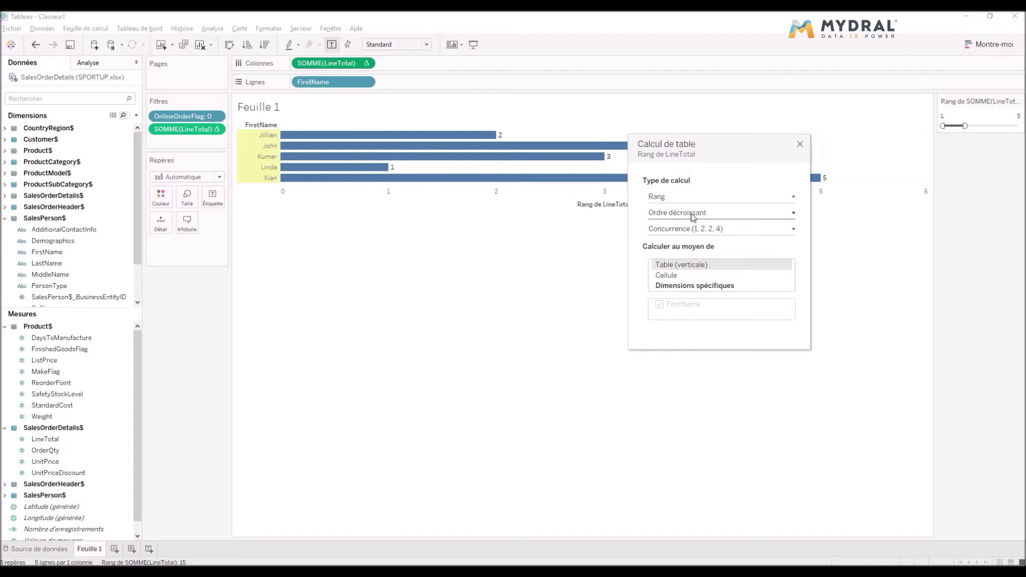
{"action": "left_click", "coordinate": [693, 215]}
{"action": "left_click", "coordinate": [692, 215]}
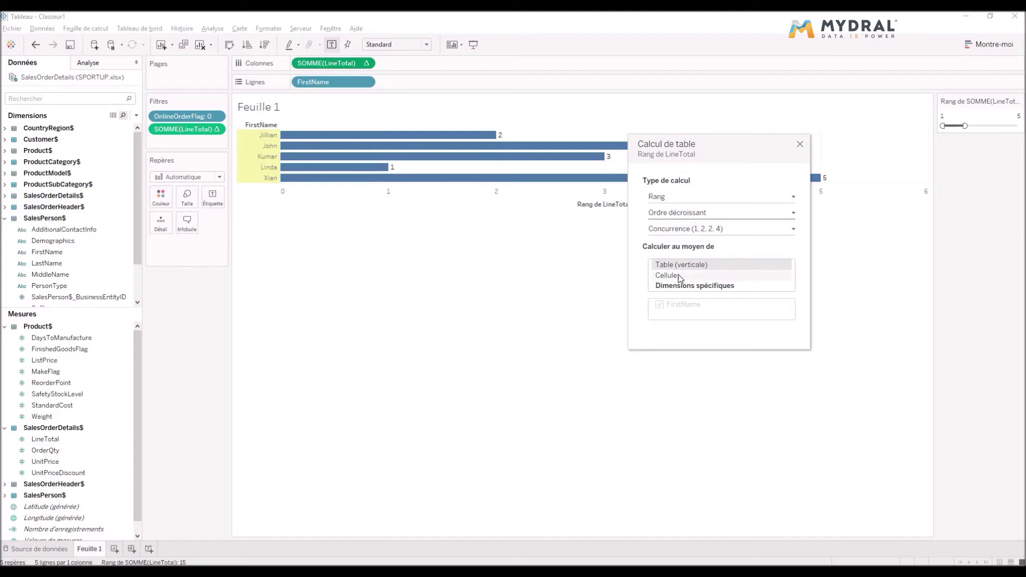
Set the ranking method of the LineTotal table calculation to Unique (1, 2, 3, 4) and close its settings.
{"action": "left_click", "coordinate": [712, 230]}
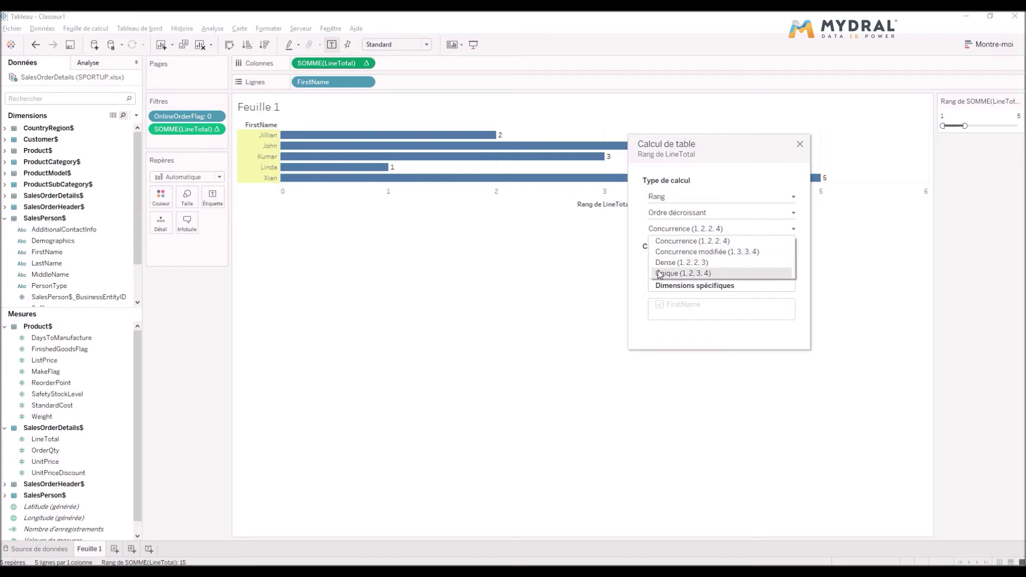
{"action": "left_click", "coordinate": [697, 274]}
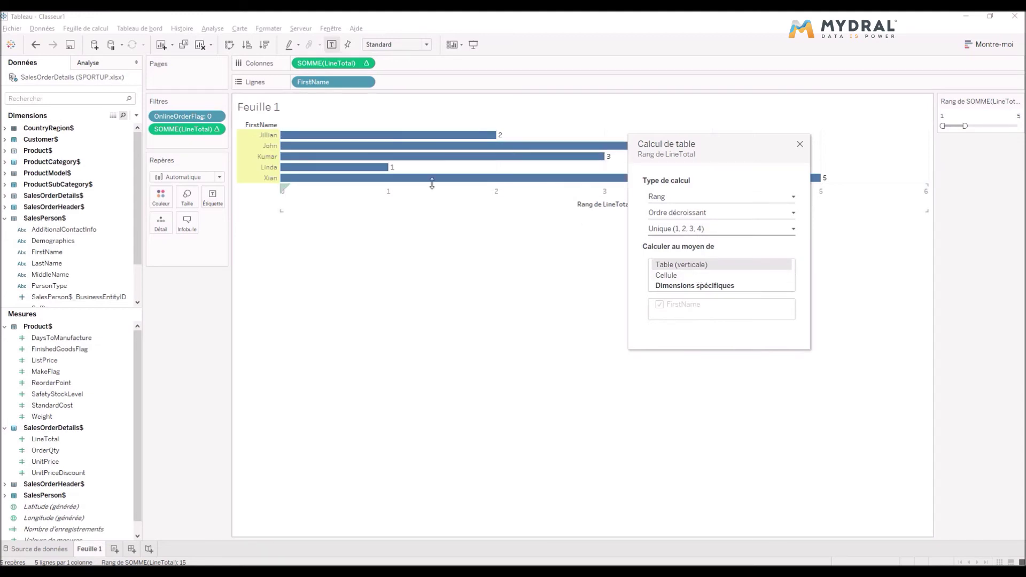
{"action": "left_click", "coordinate": [801, 143]}
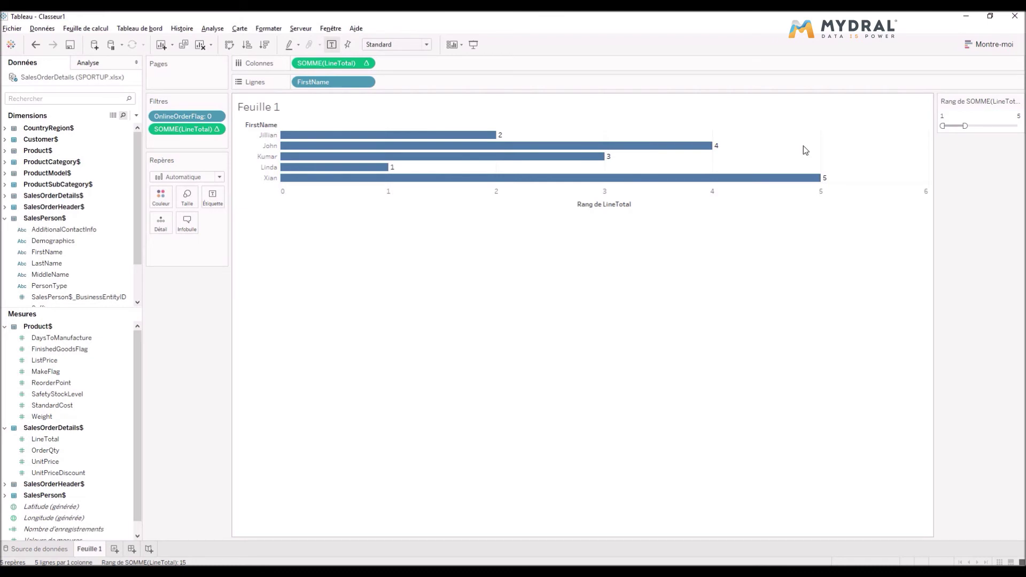